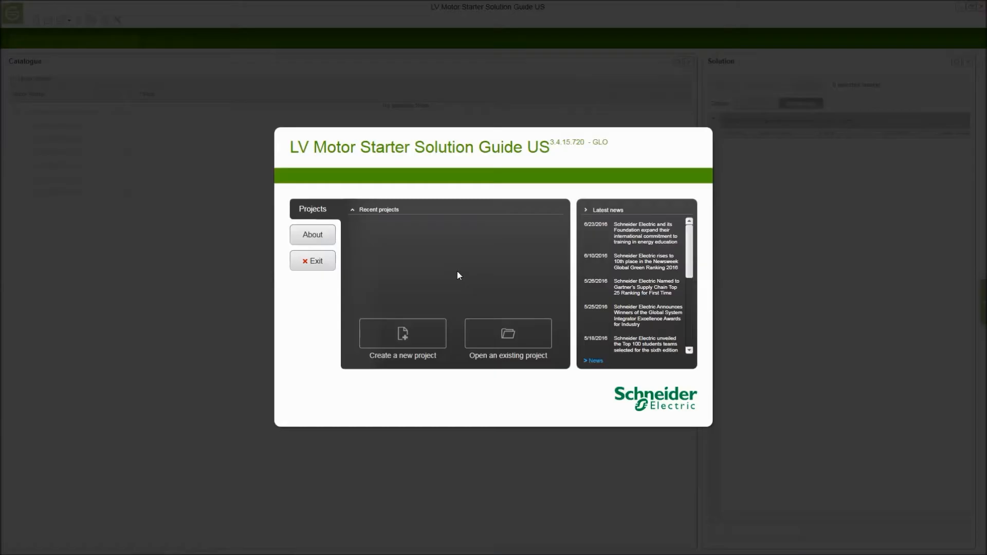
Create a new project and choose Three-Phase 480V as the system voltage.
click(416, 337)
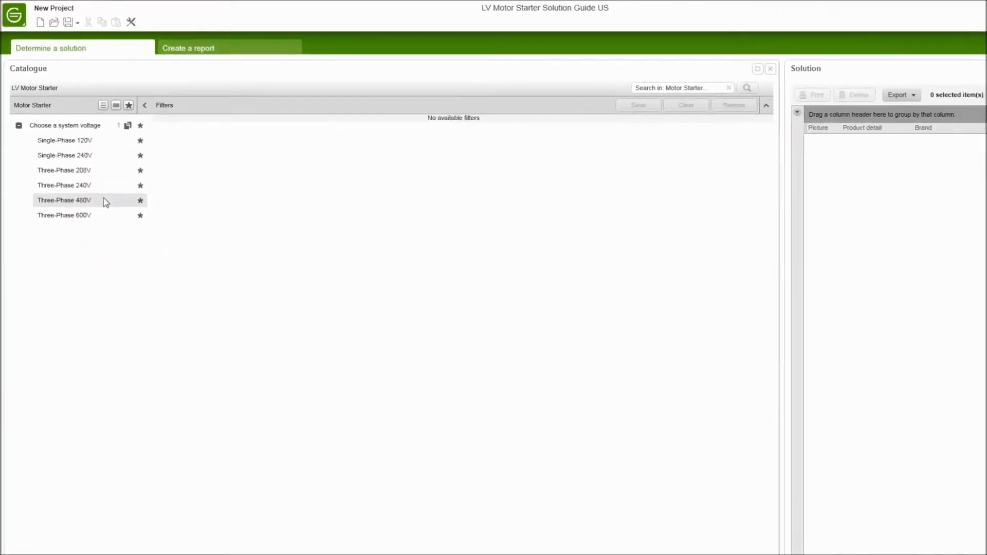
click(121, 232)
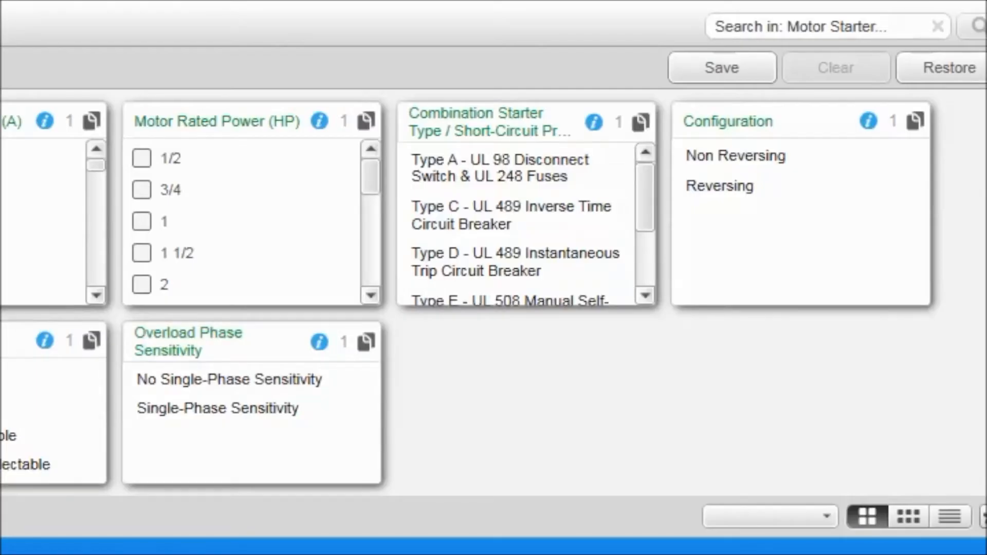
Look through the combination starter types and read the help document on construction types and short-circuit protective devices.
click(645, 302)
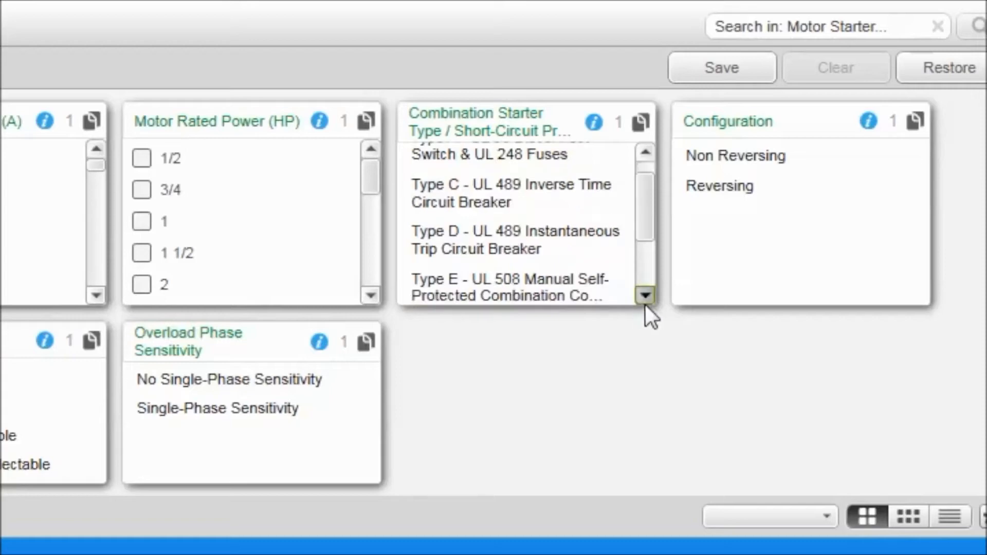
click(646, 303)
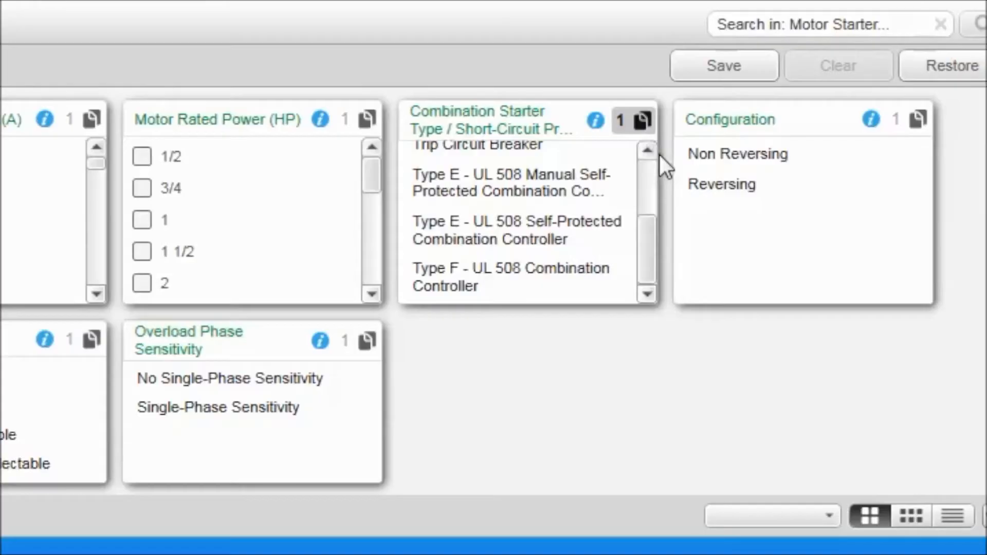
click(596, 120)
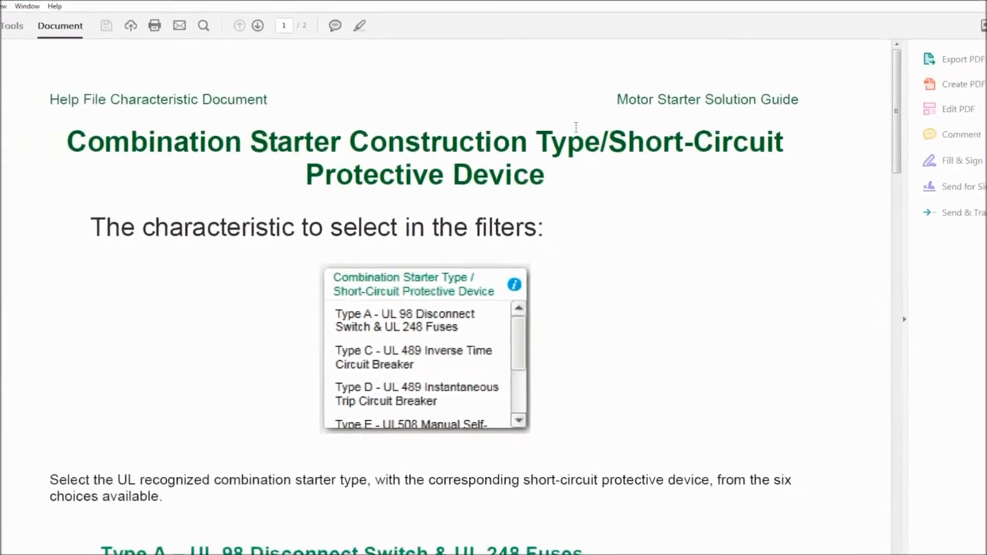
click(910, 202)
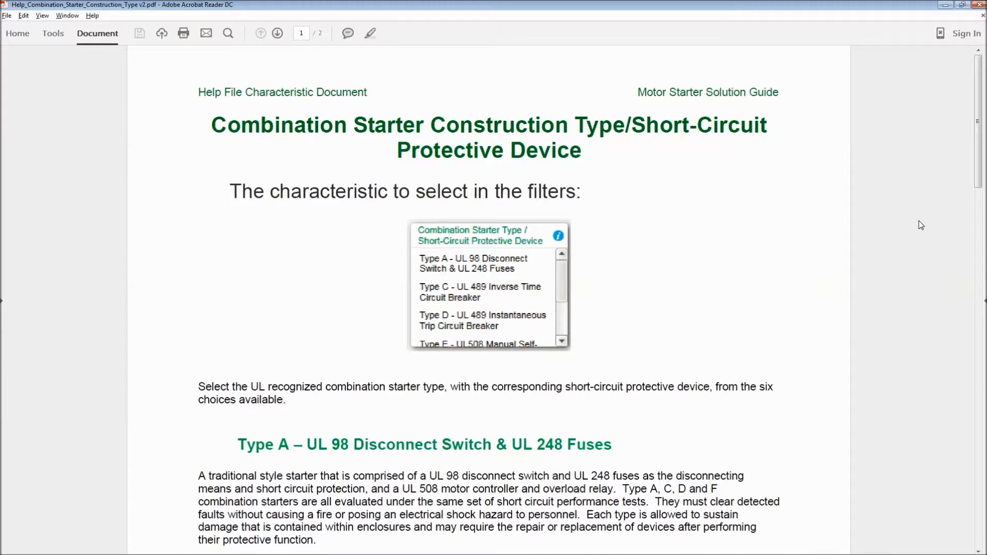
scroll(918, 220, down, 5)
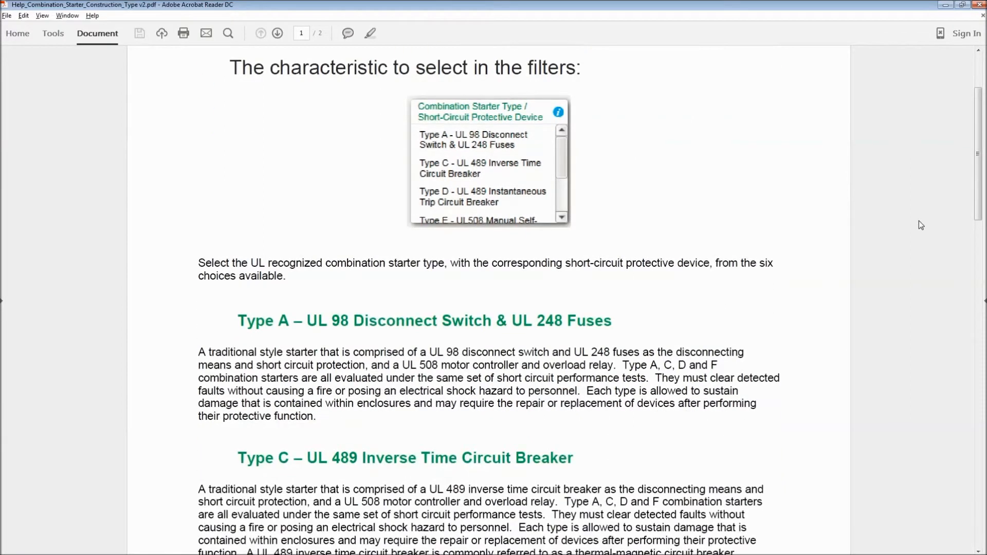
scroll(919, 221, down, 4)
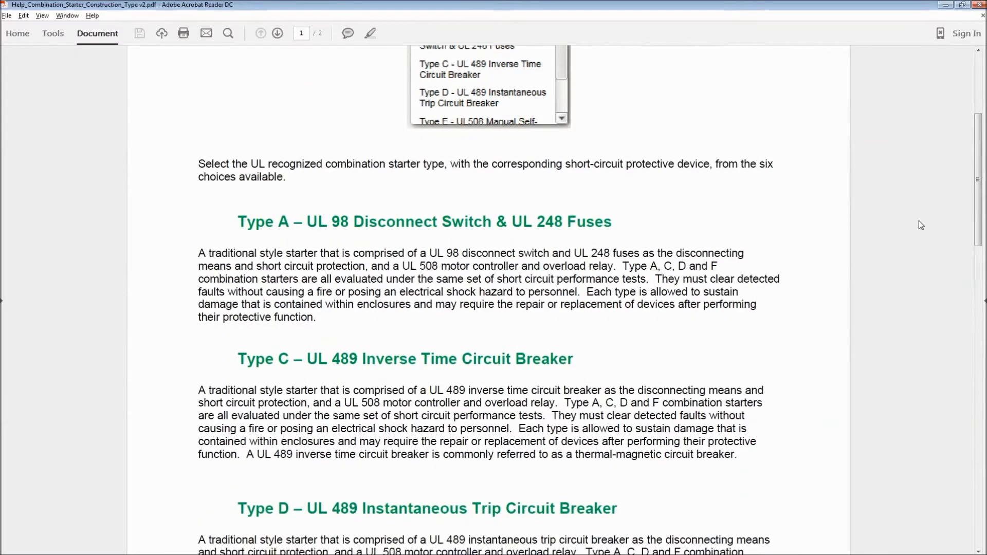
scroll(921, 225, down, 4)
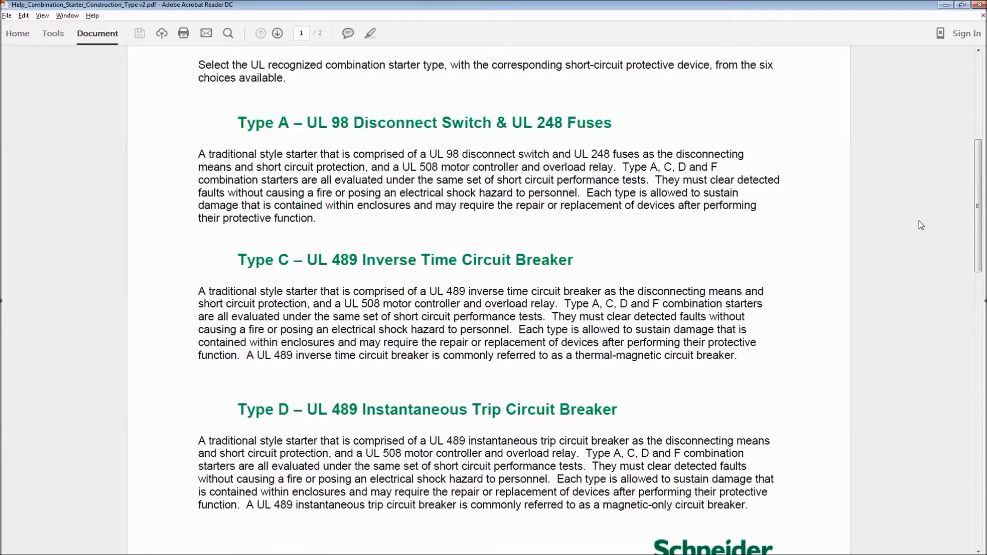
scroll(921, 225, down, 12)
scroll(920, 225, down, 1)
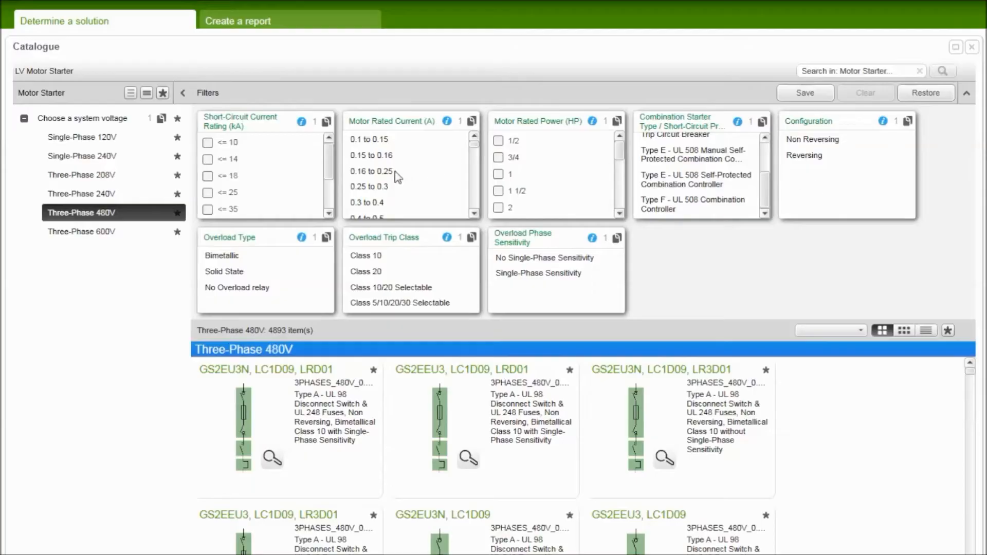
Filter the motor starters by a short-circuit current rating of <= 65 kA.
scroll(331, 172, down, 1)
drag(331, 171, 331, 186)
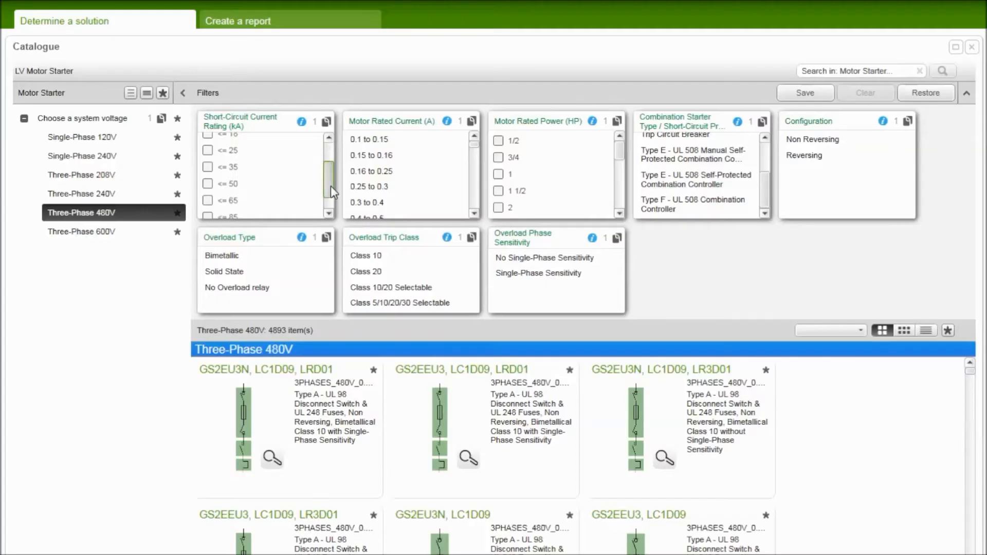
click(207, 200)
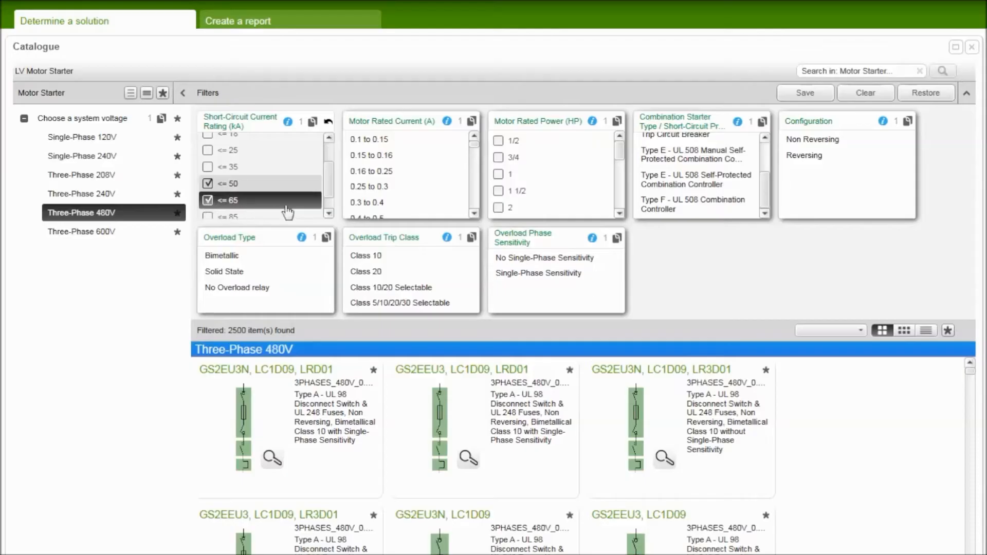
Set the motor rated current filter to 2.5 to 3 A.
click(473, 212)
click(473, 213)
click(473, 213)
click(473, 212)
click(473, 213)
click(473, 213)
click(474, 214)
click(474, 213)
click(473, 214)
click(473, 213)
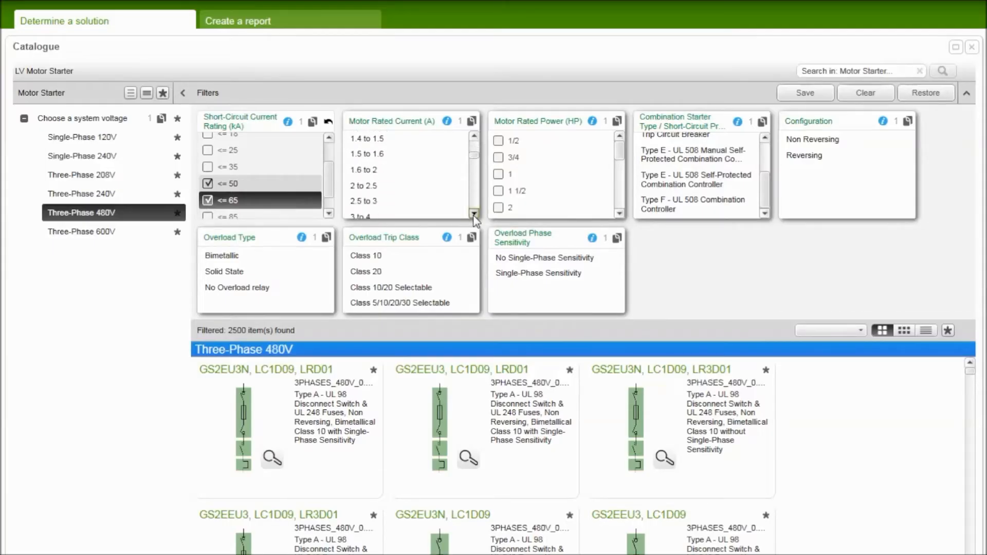
click(368, 200)
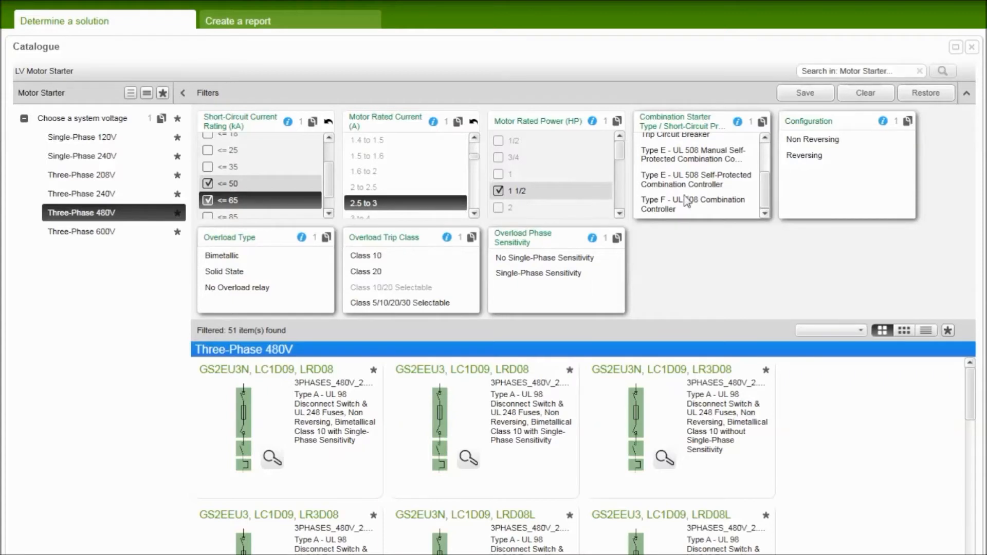
Restrict the starters to Type A - UL 98 Disconnect Switch & UL 248 Fuses, Non Reversing, with a Solid State overload.
drag(766, 190, 768, 154)
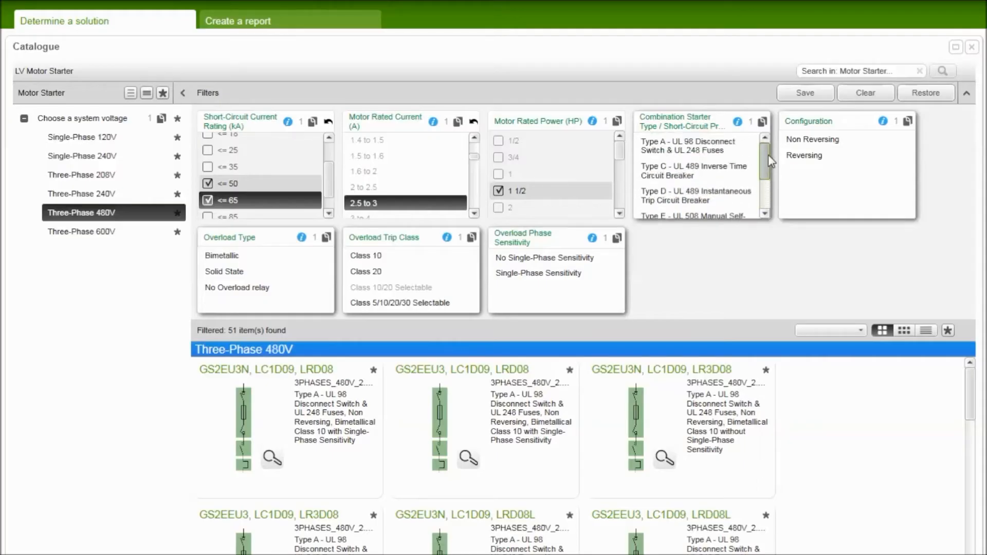
click(693, 147)
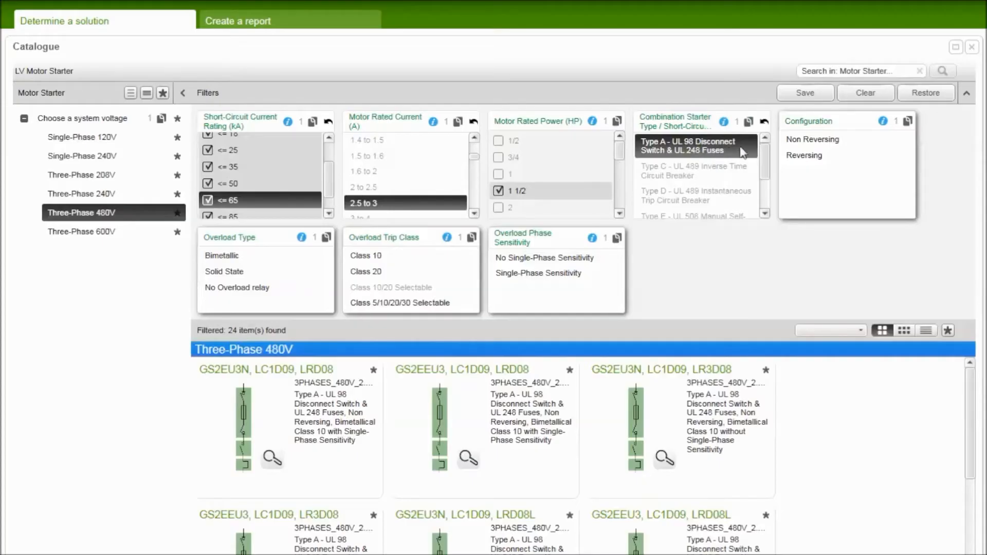
click(810, 139)
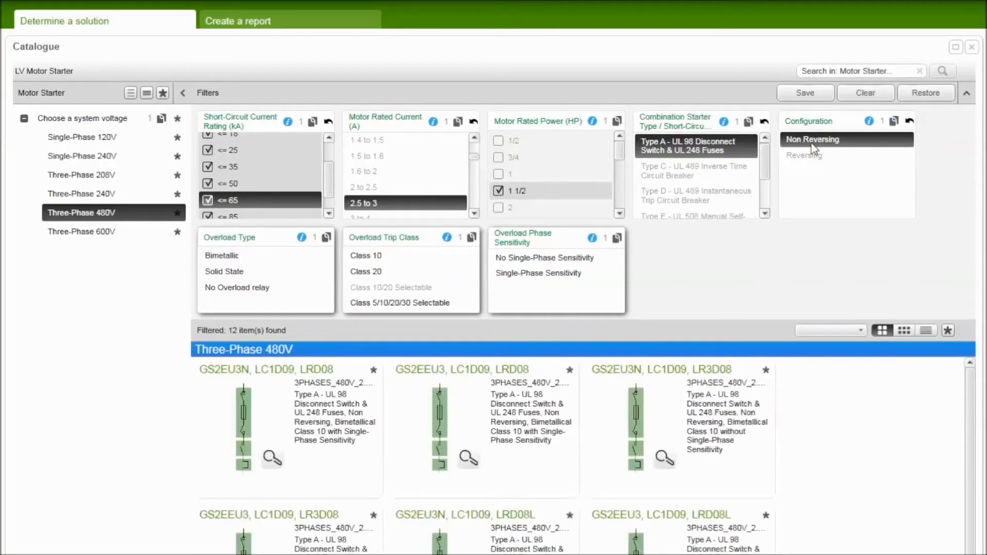
click(233, 272)
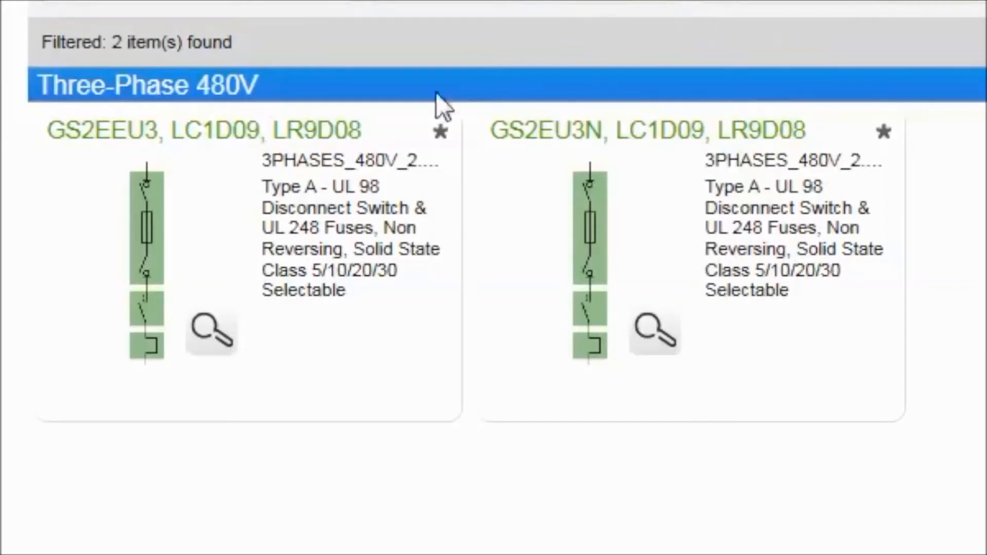
Review the composition and characteristics on the product sheet of the GS2EEU3, LC1D09, LR9D08 starter, and close the sheet.
mouse_move(349, 188)
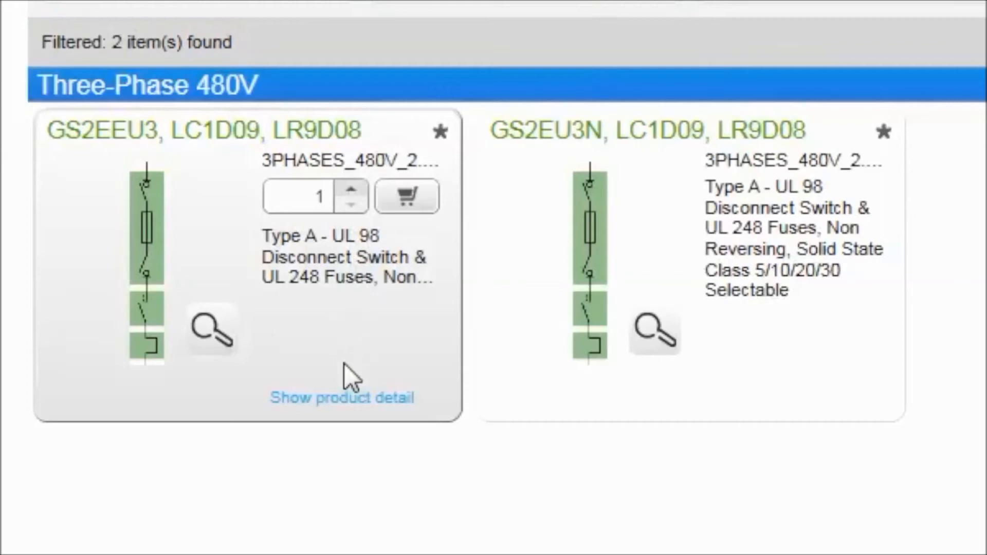
click(345, 400)
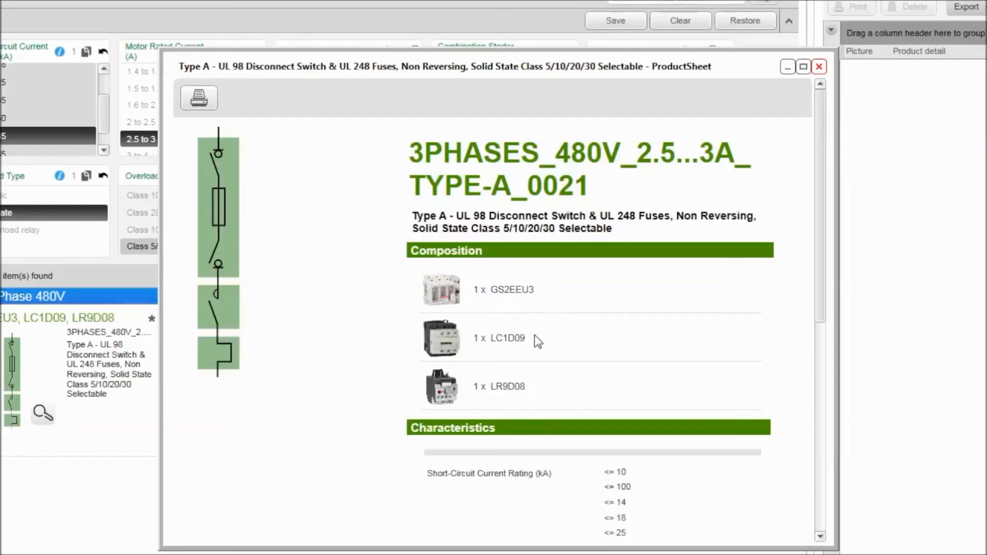
scroll(813, 356, down, 6)
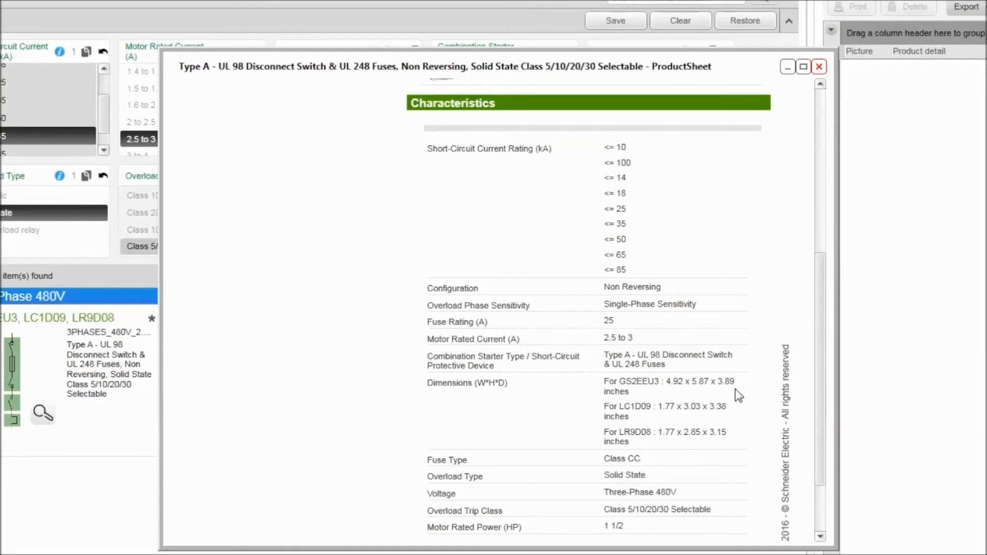
click(819, 67)
Examine the fuse type and dimensions on the product sheet of the GS2EU3N, LC1D09, LR9D08 starter, and close the sheet.
mouse_move(316, 446)
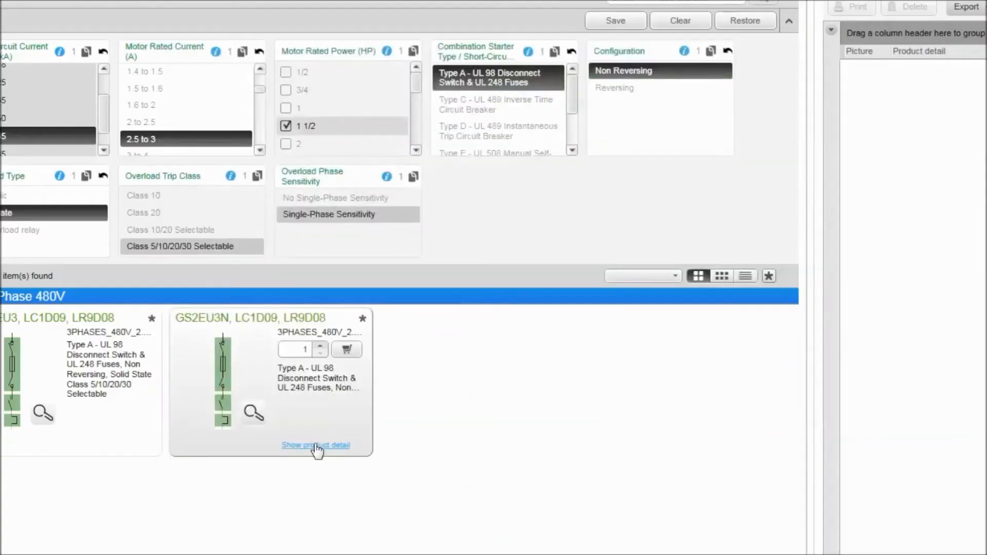
click(316, 446)
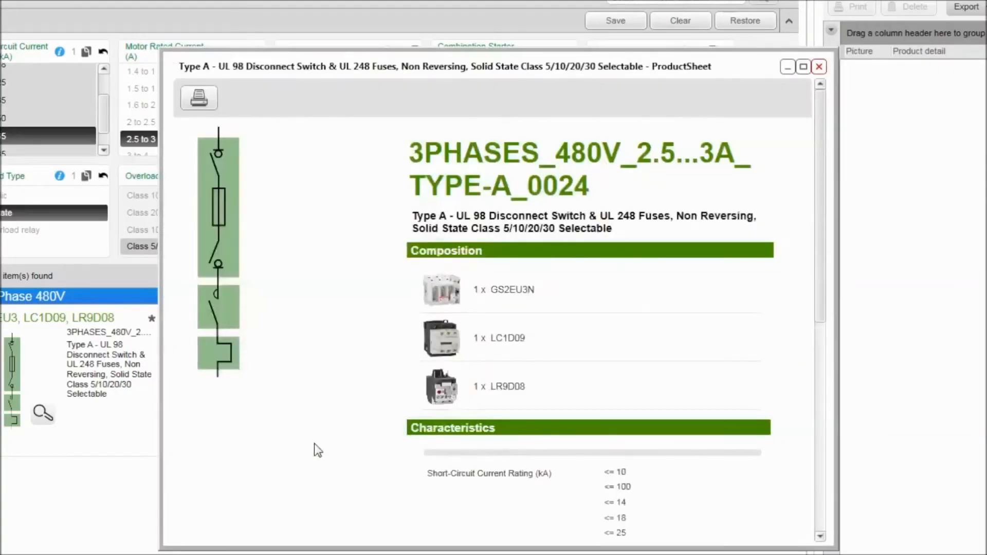
scroll(315, 444, down, 7)
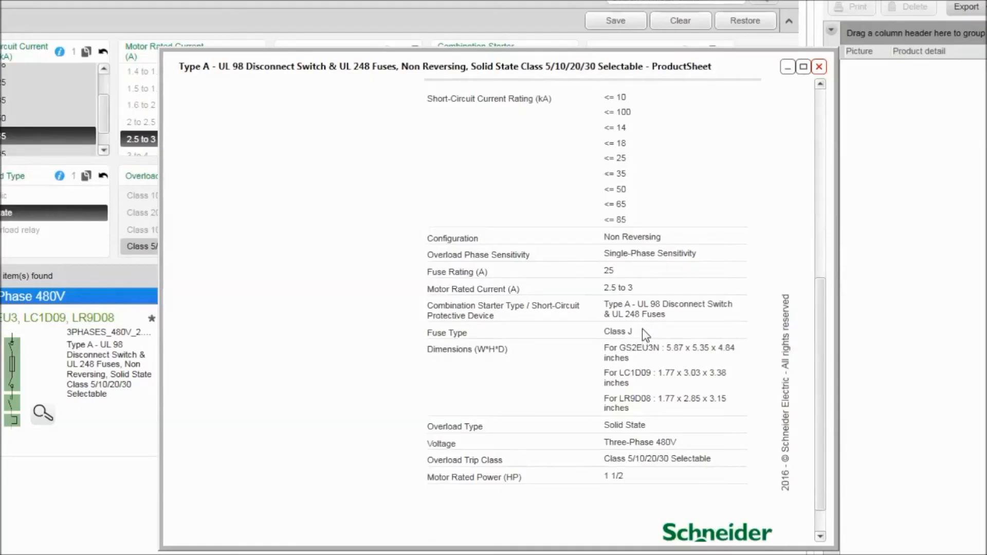
click(819, 67)
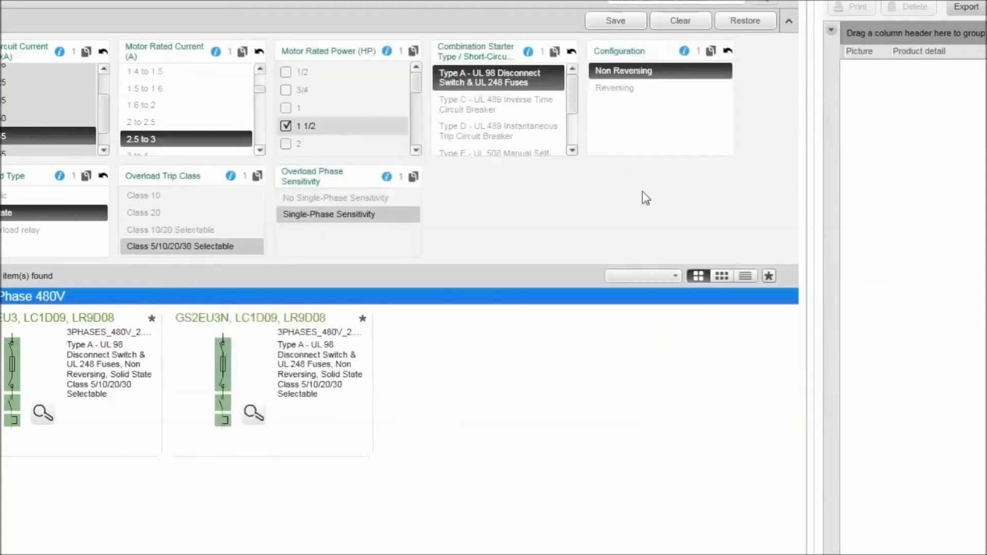
Add one GS2EU3N, LC1D09, LR9D08 starter to the solution.
mouse_move(335, 443)
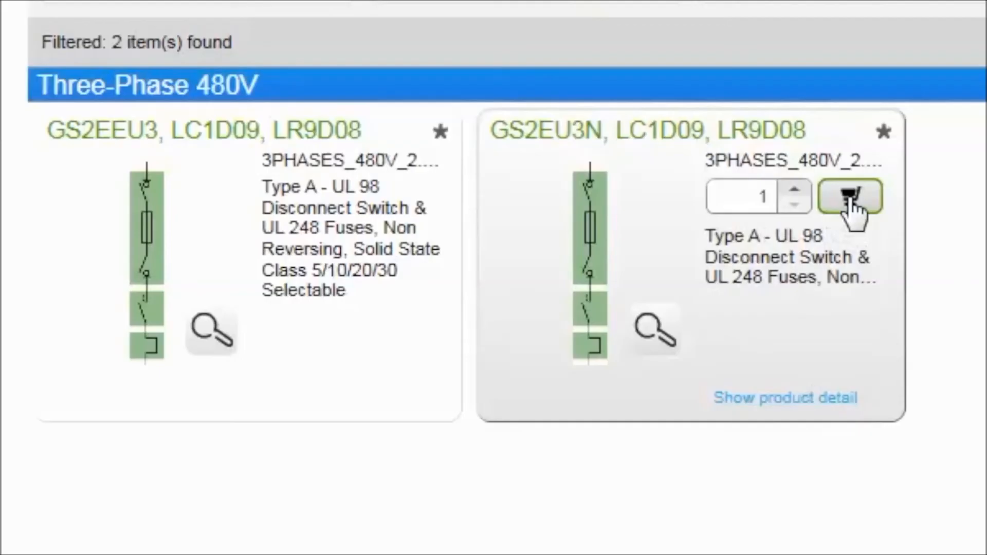
click(851, 198)
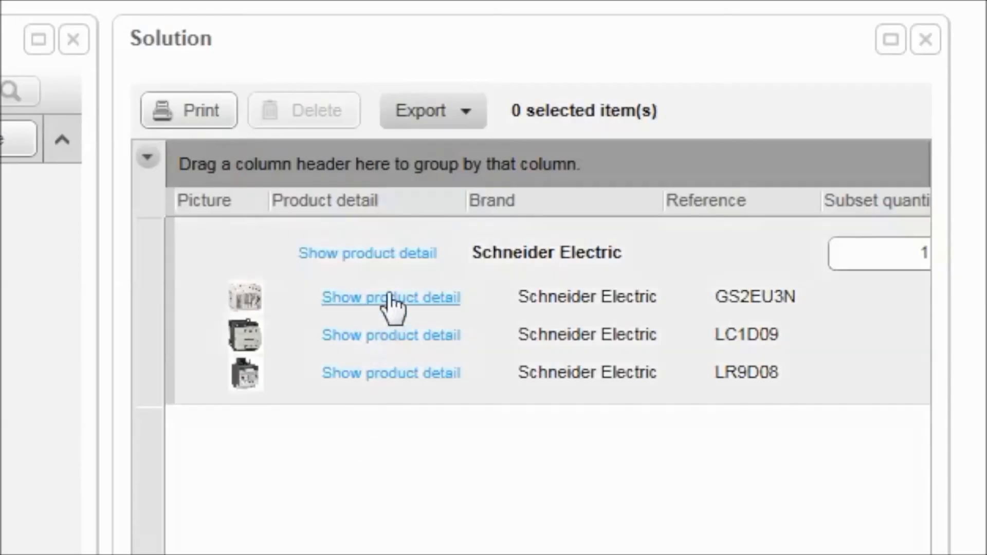
View the product sheets of the complete starter and its LR9D08 overload relay from the solution list, closing each one.
click(392, 265)
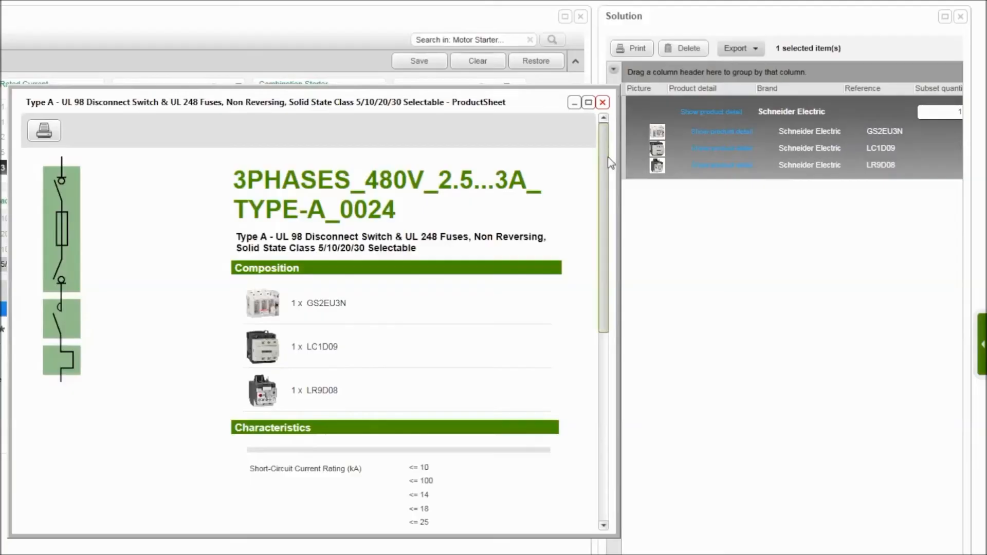
click(602, 102)
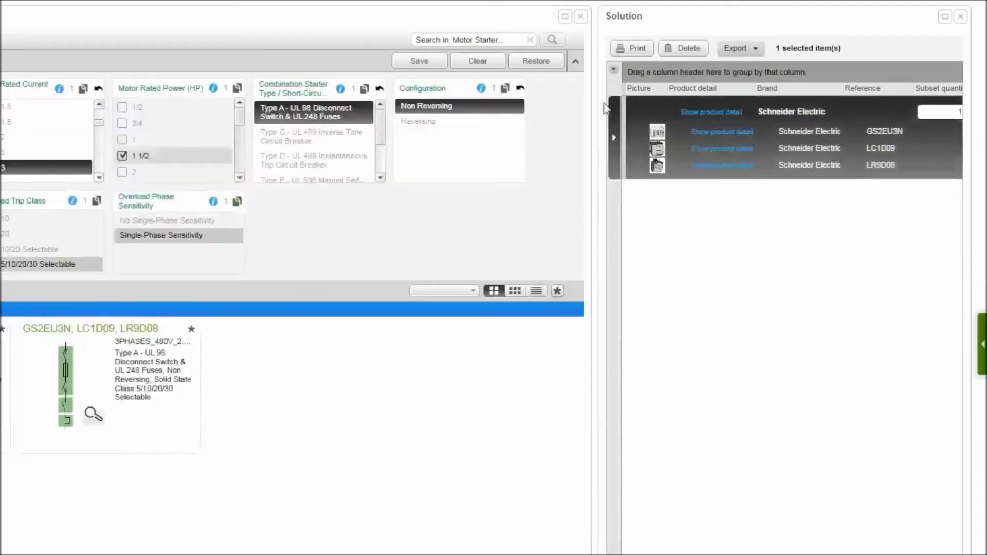
click(708, 166)
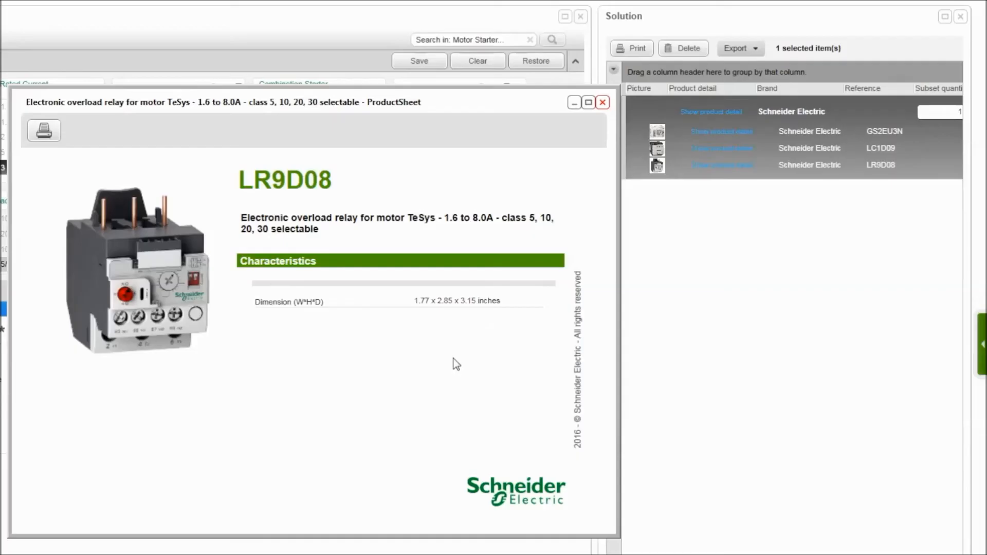
click(603, 103)
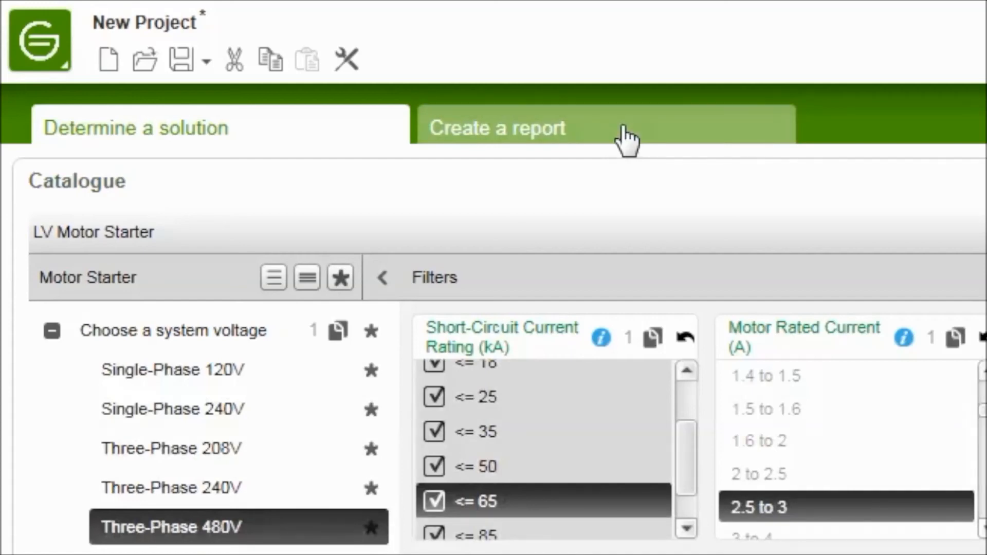
Look over the report creation page and its front page fields, and return to determining the solution.
click(623, 129)
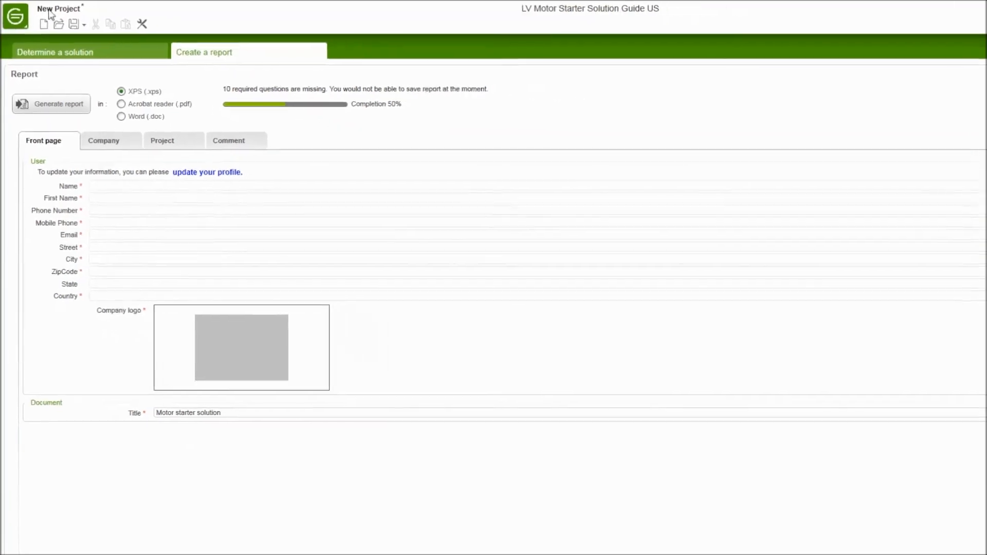
click(54, 46)
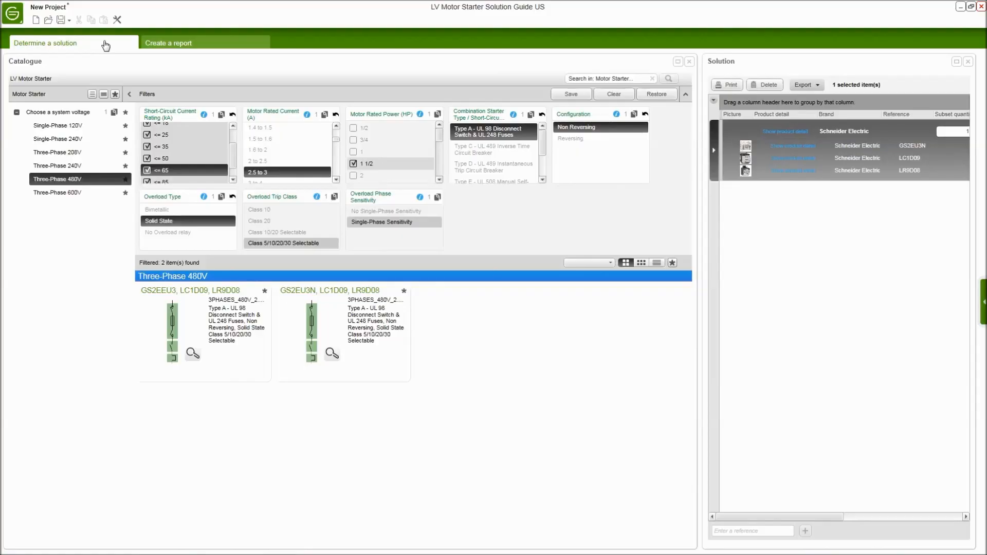